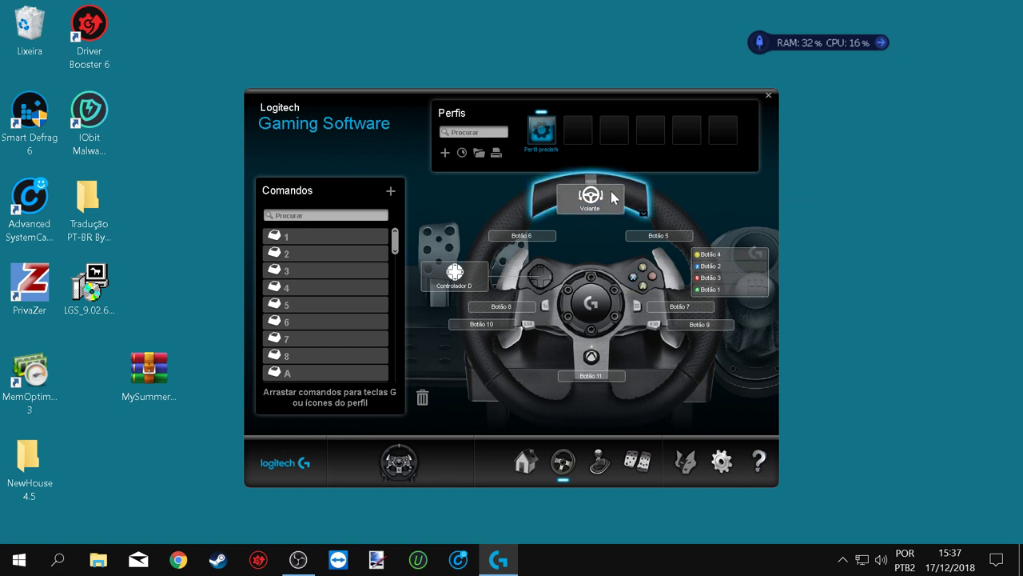
Move the Logitech window and the MySummerMultiMod7 archive apart on the desktop, and extract the archive into its own desktop folder.
left_click_drag(703, 90, 952, 0)
left_click_drag(149, 369, 328, 288)
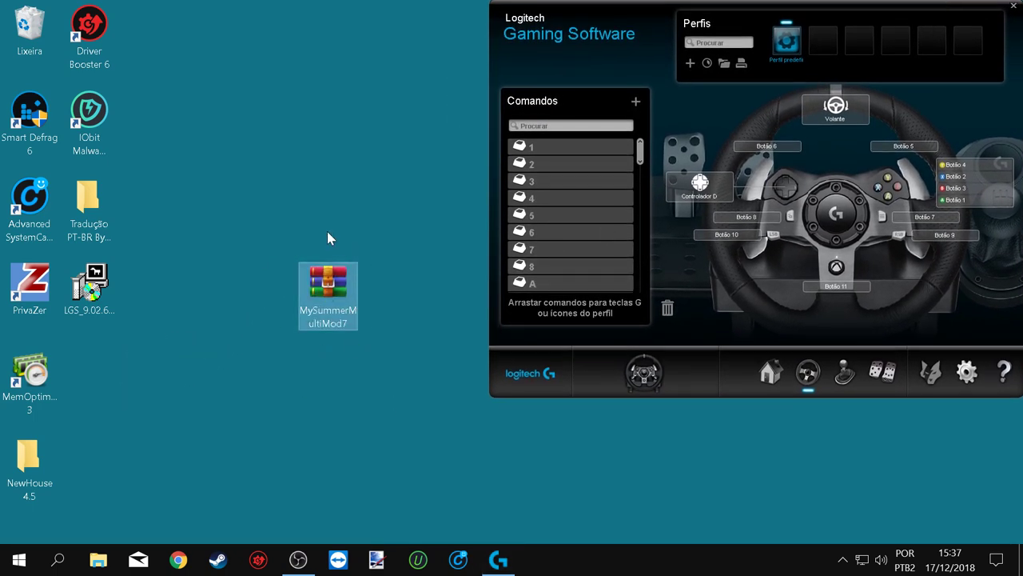
right_click(326, 306)
left_click(402, 164)
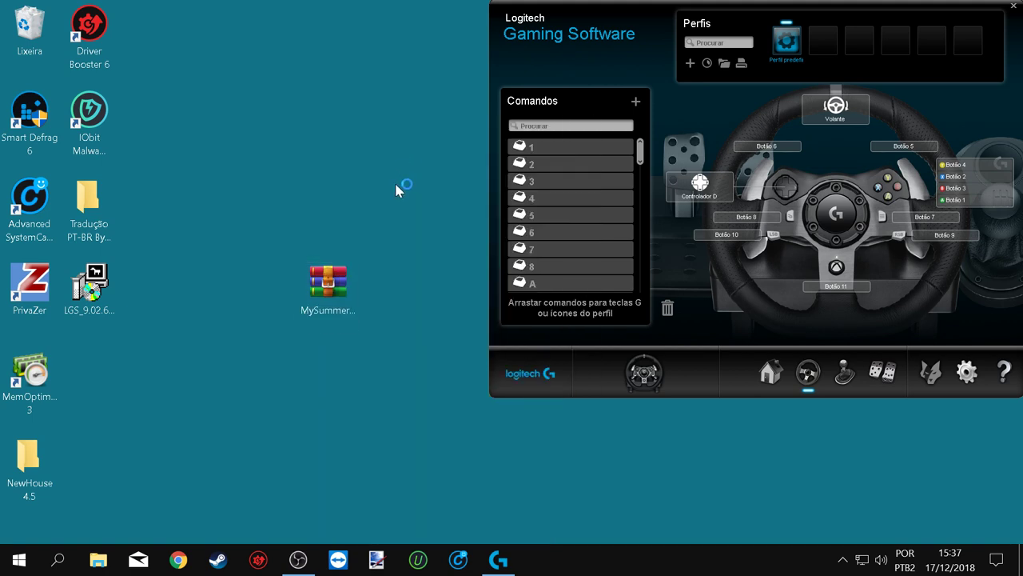
left_click(560, 442)
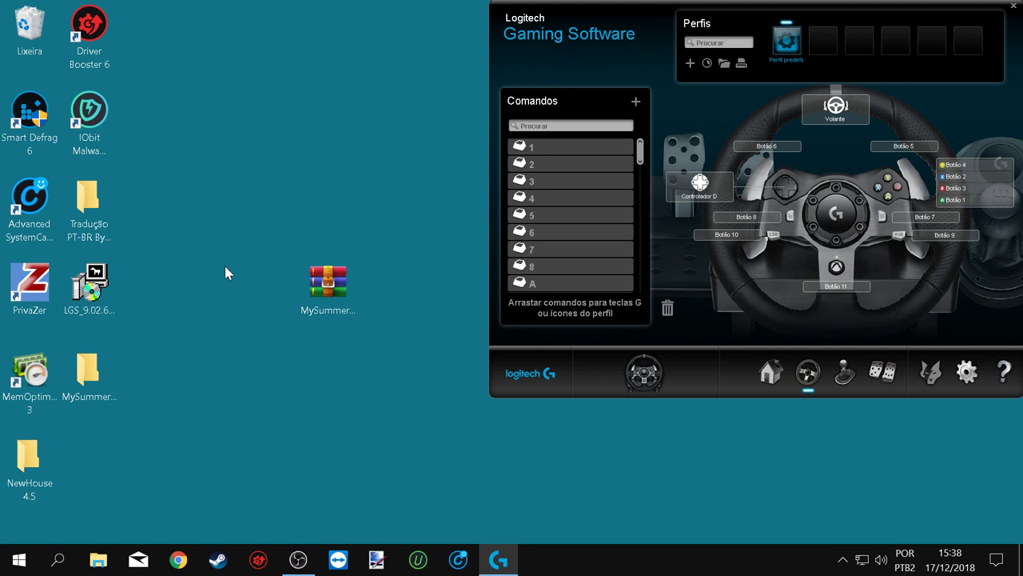
Empty the Recycle Bin permanently and place the MySummerMultiMod7 archive below its extracted folder on the desktop.
right_click(35, 16)
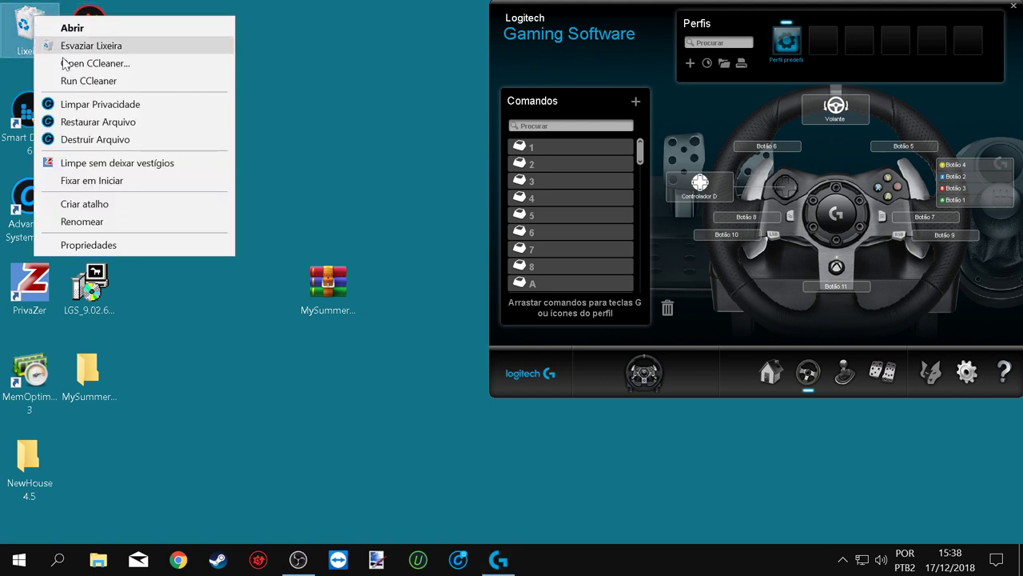
left_click(126, 46)
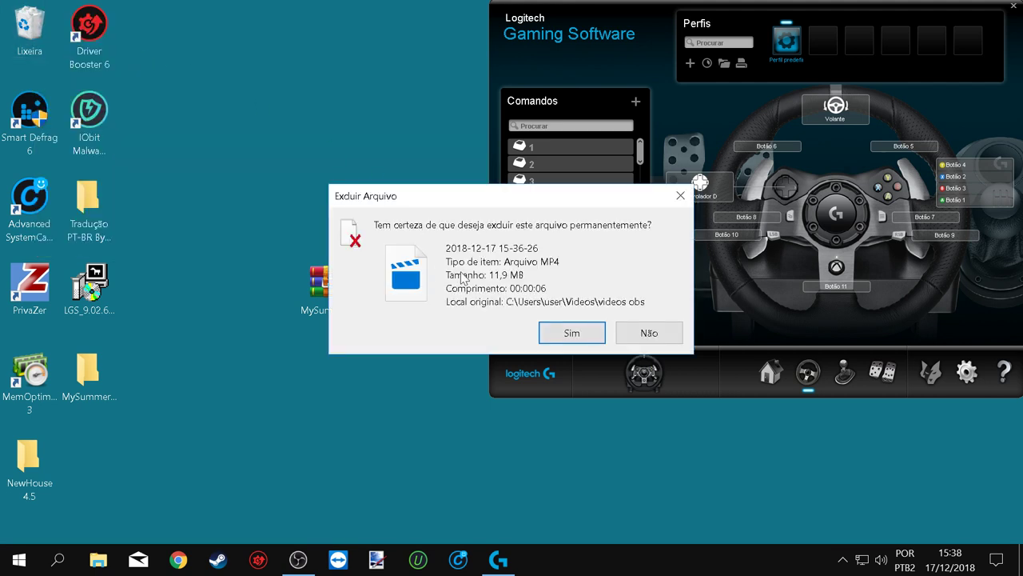
left_click(572, 334)
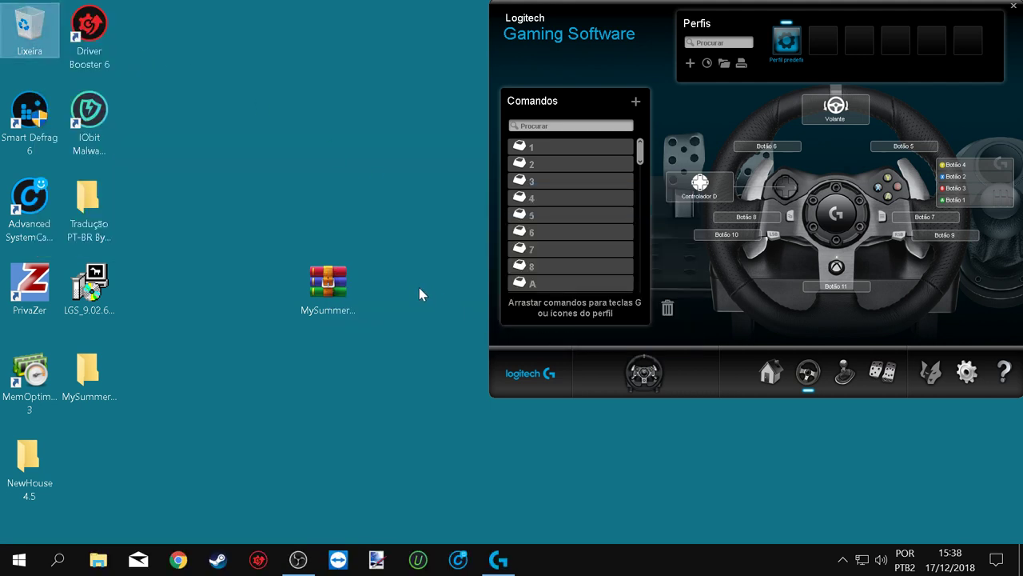
left_click_drag(348, 284, 110, 452)
left_click(250, 396)
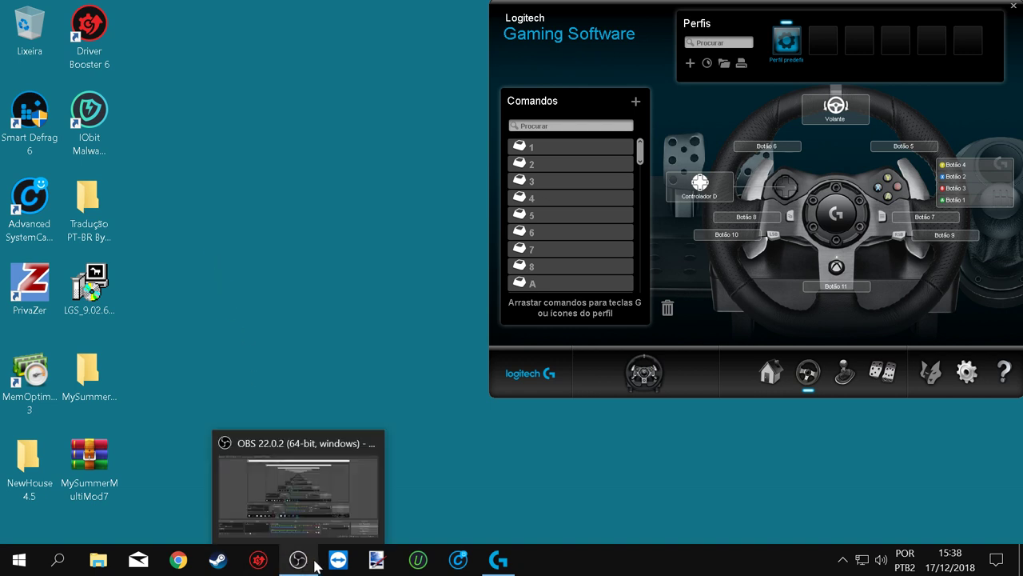
Open Steam, dismiss the news window, and show My Summer Car in the game library.
left_click(232, 563)
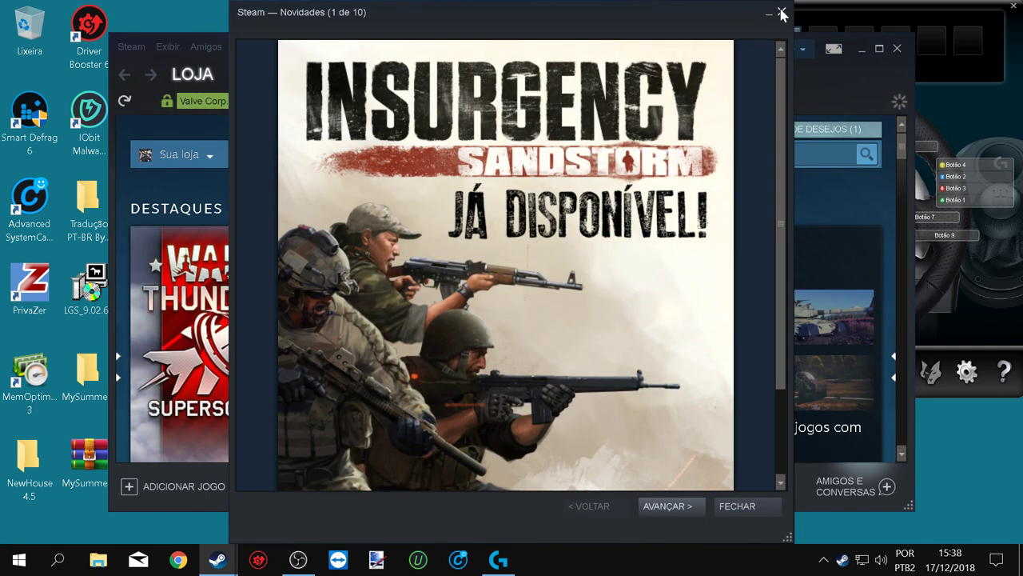
left_click(781, 12)
left_click(269, 167)
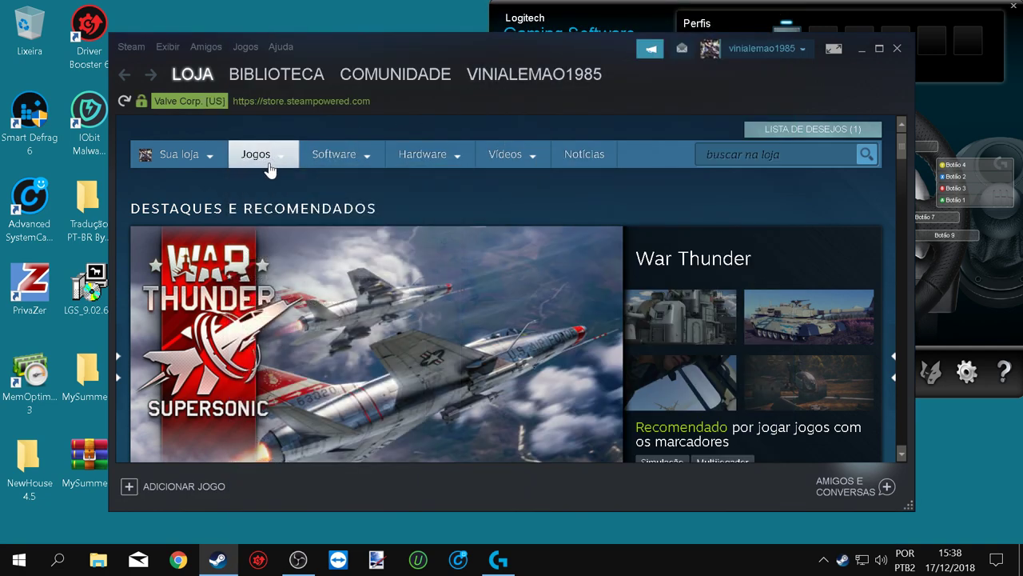
mouse_move(277, 74)
left_click(282, 93)
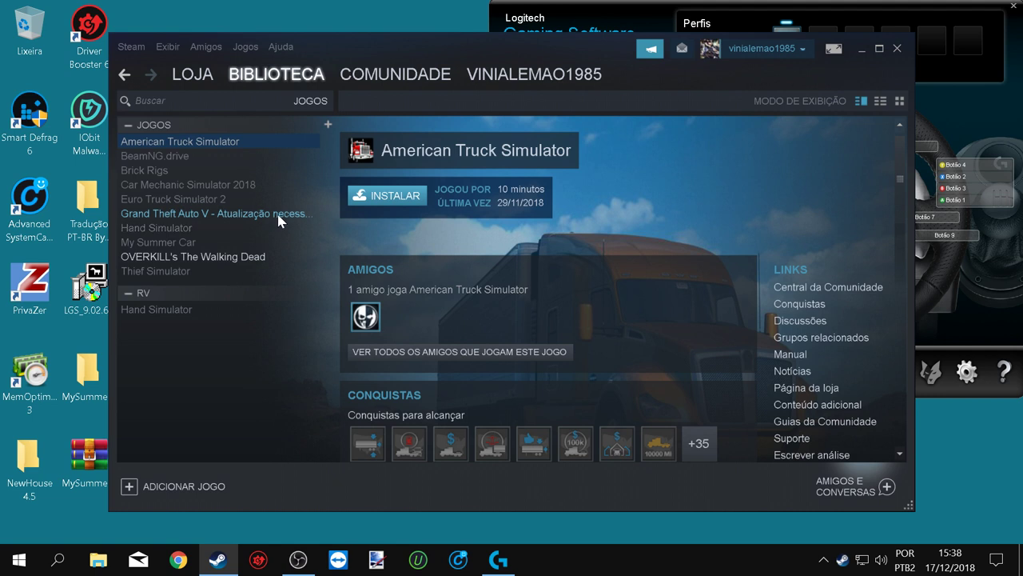
left_click(231, 246)
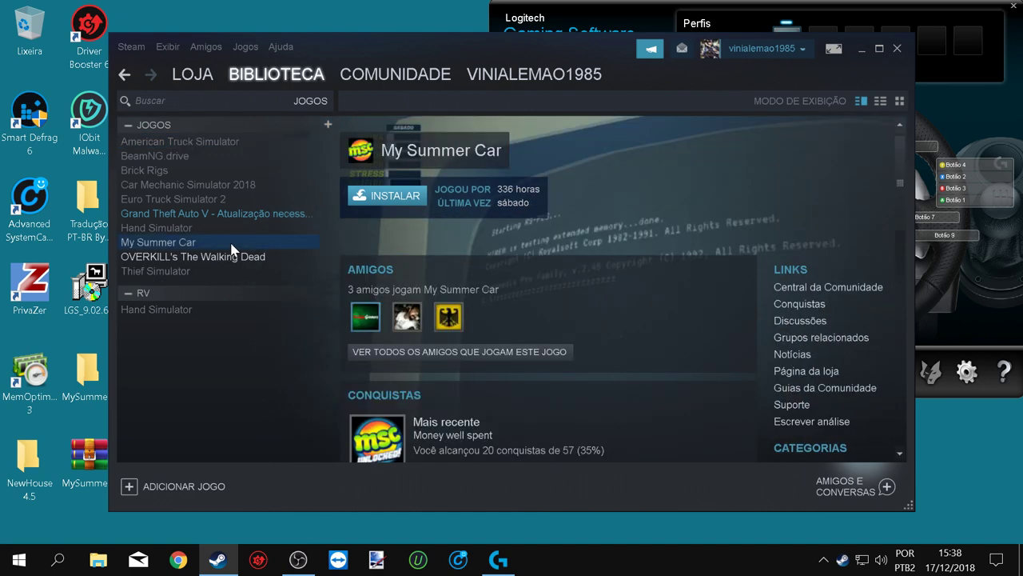
Check the beta branch choices in My Summer Car's properties without changing them, and close Steam.
right_click(284, 237)
left_click(385, 411)
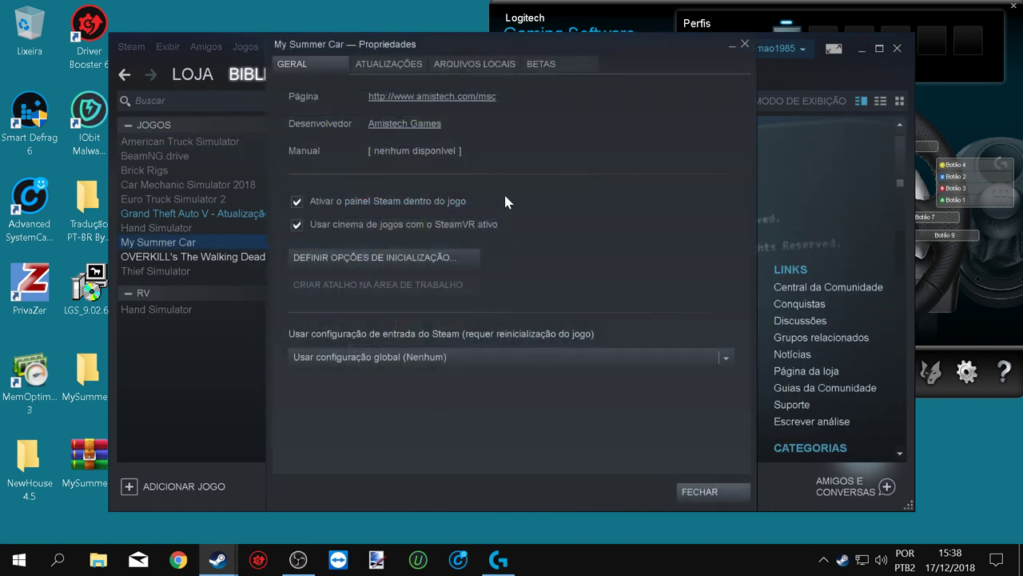
left_click(543, 67)
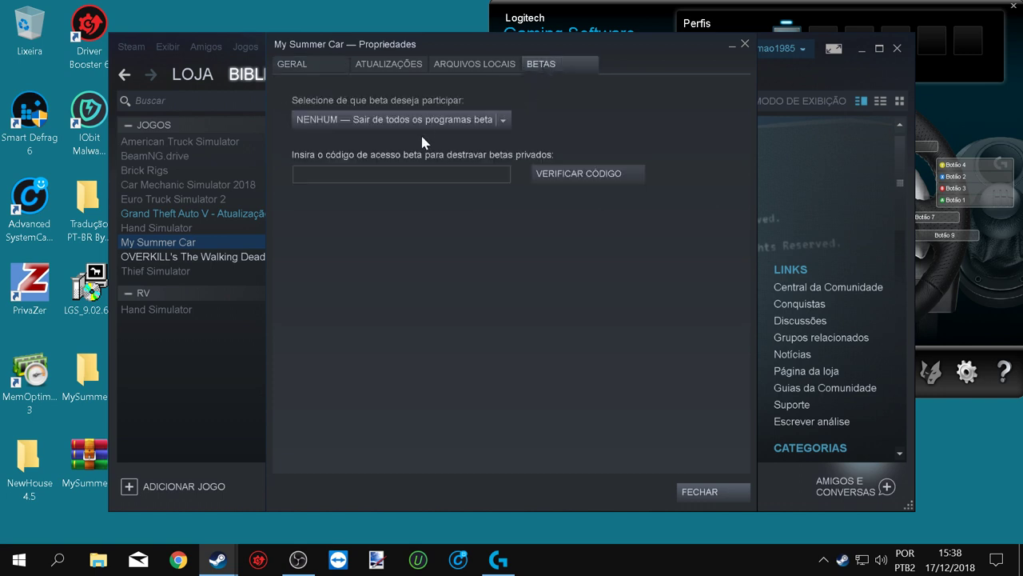
left_click(504, 122)
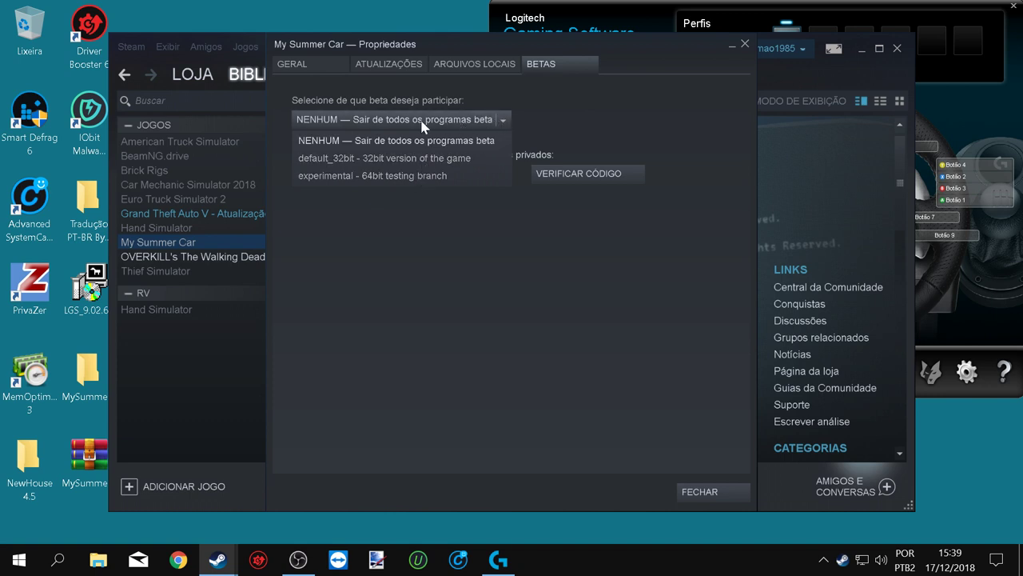
left_click(506, 120)
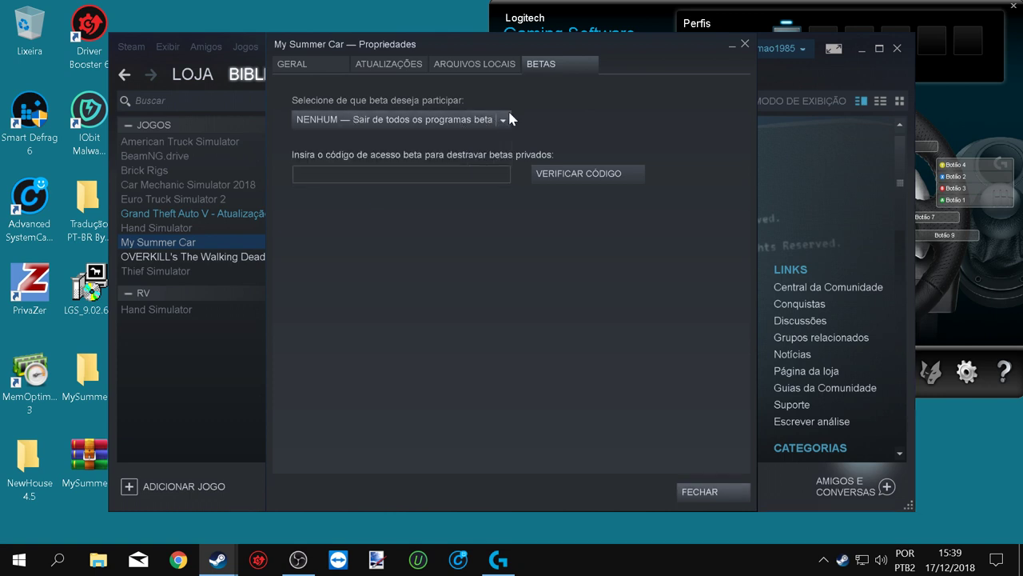
left_click(744, 45)
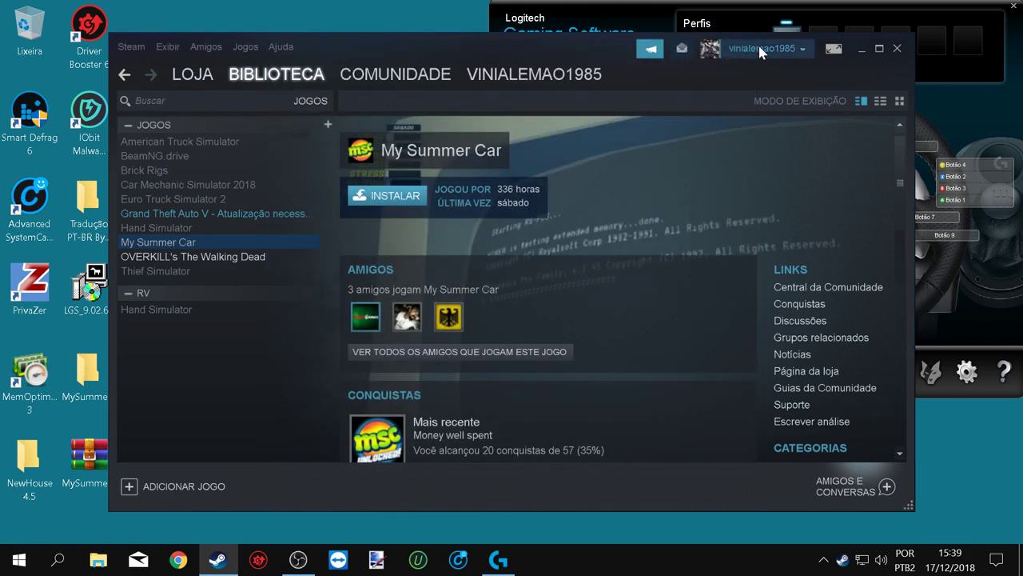
left_click(896, 47)
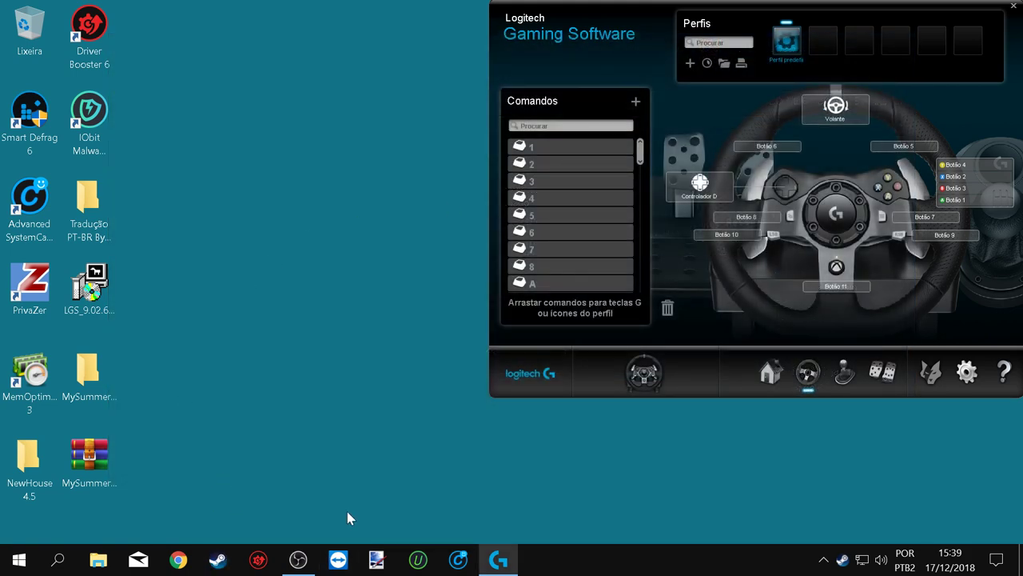
Open the extracted MySummerMultiMod7 folder and examine the mod's files and subfolders.
double_click(98, 397)
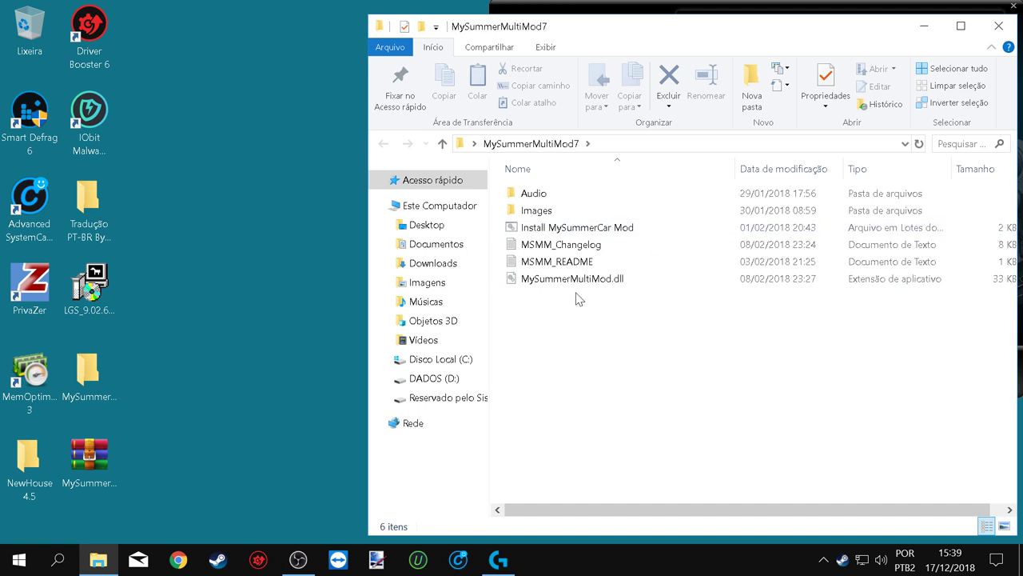
mouse_move(618, 285)
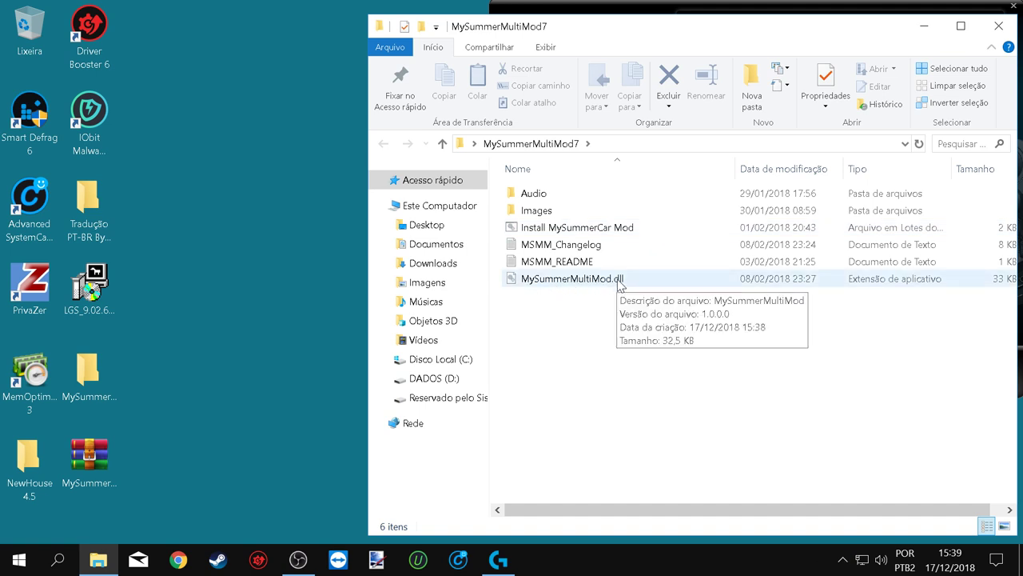
mouse_move(617, 233)
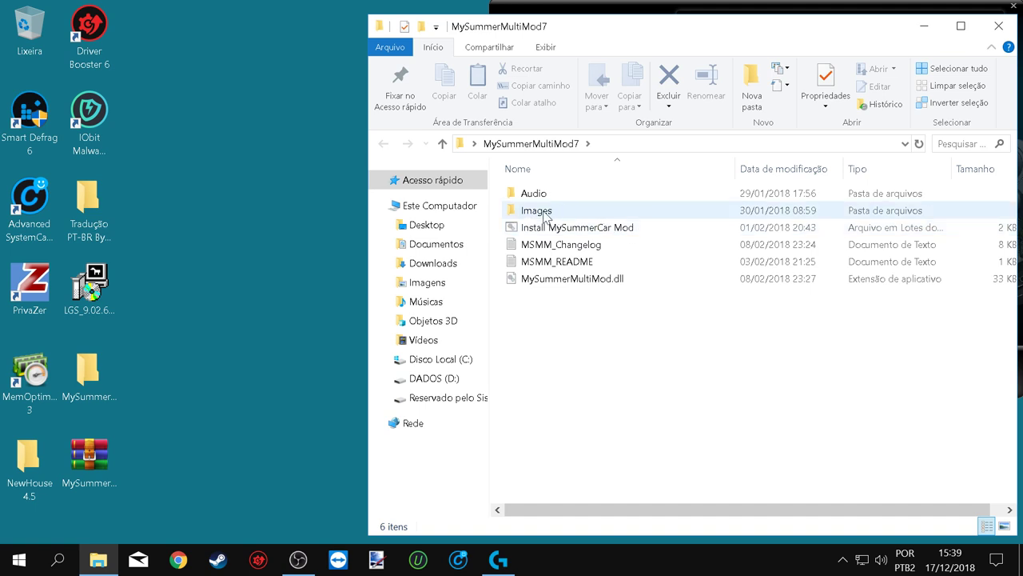
mouse_move(546, 200)
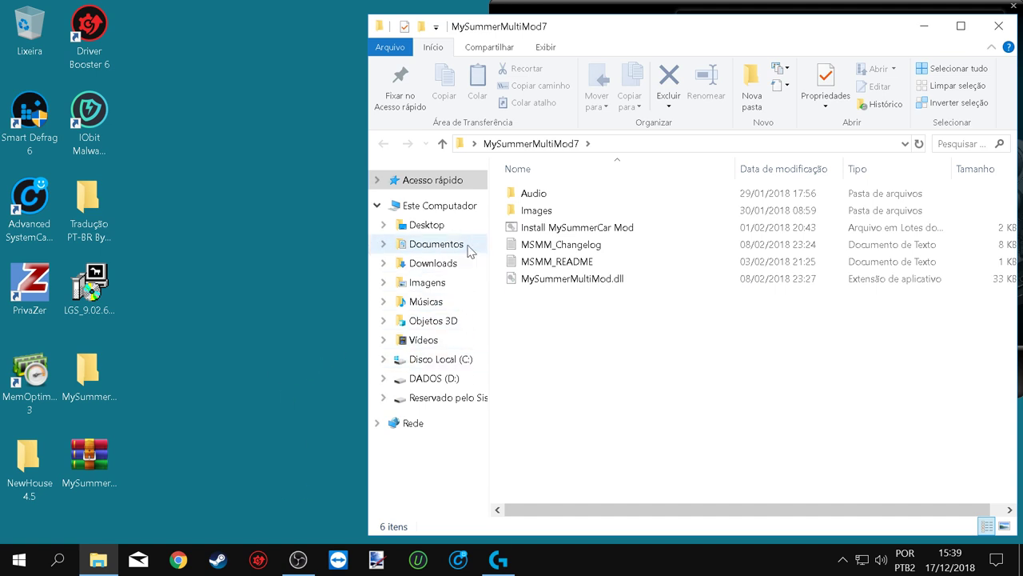
Browse to the game's installation folder at D:\Steam\steamapps\common\My Summer Car and look through its contents.
left_click(439, 378)
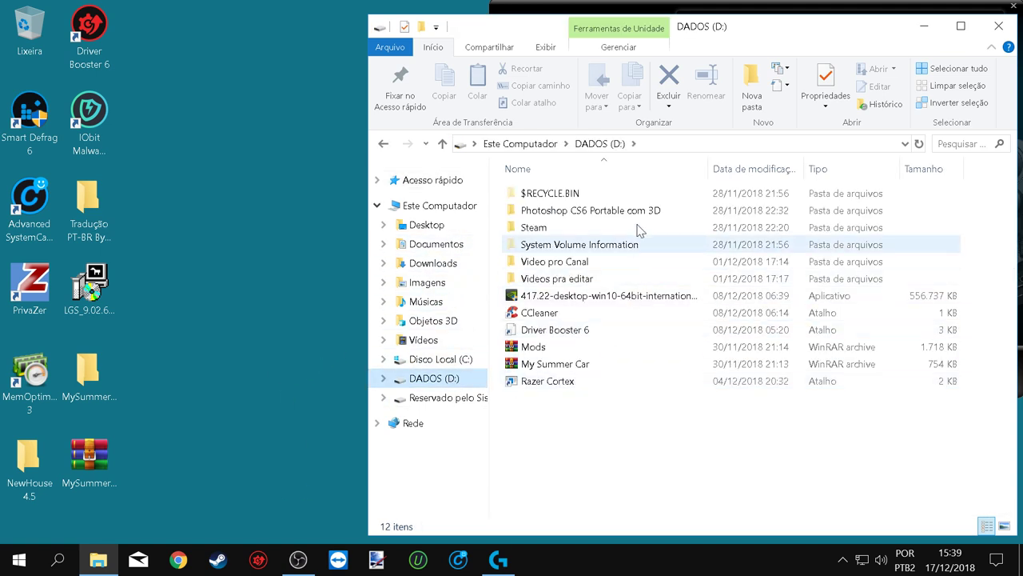
double_click(640, 227)
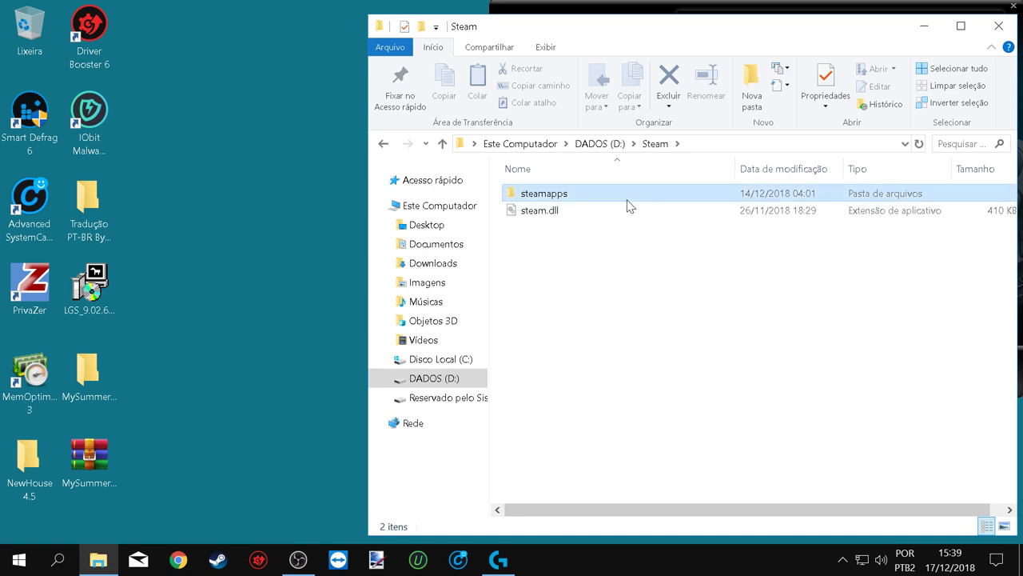
double_click(632, 195)
double_click(629, 195)
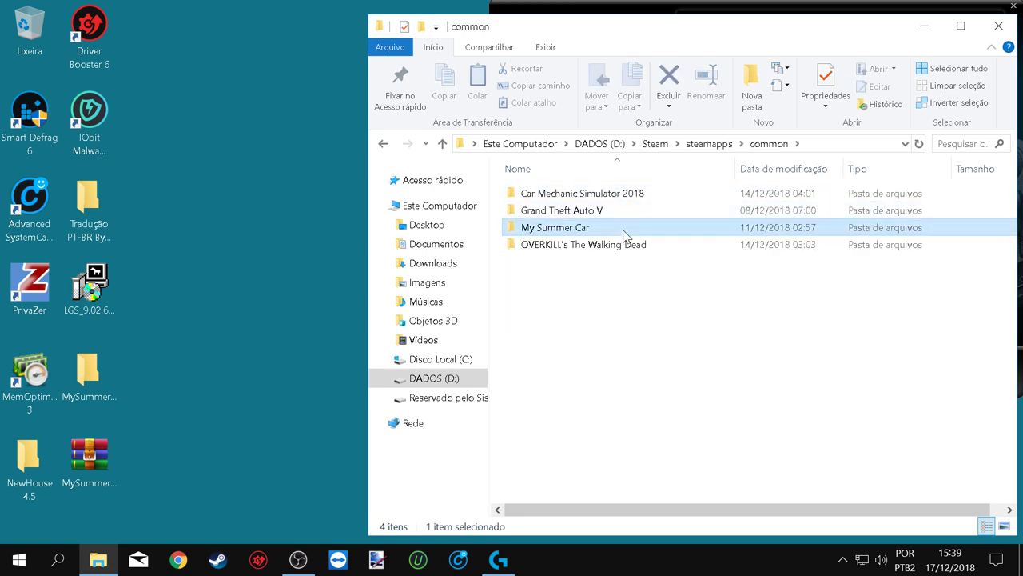
double_click(627, 227)
scroll(648, 286, "down", 1)
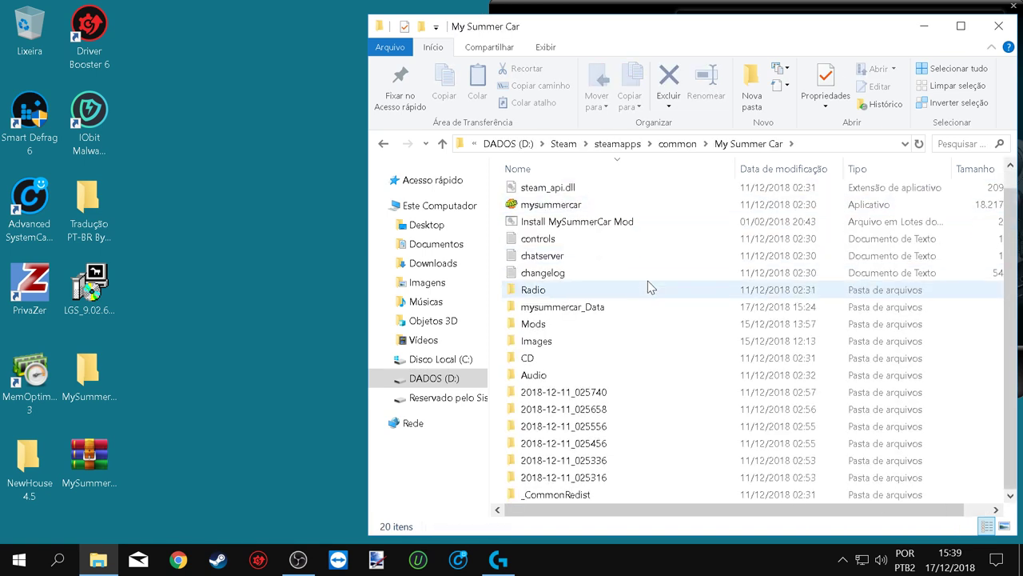
scroll(648, 286, "up", 1)
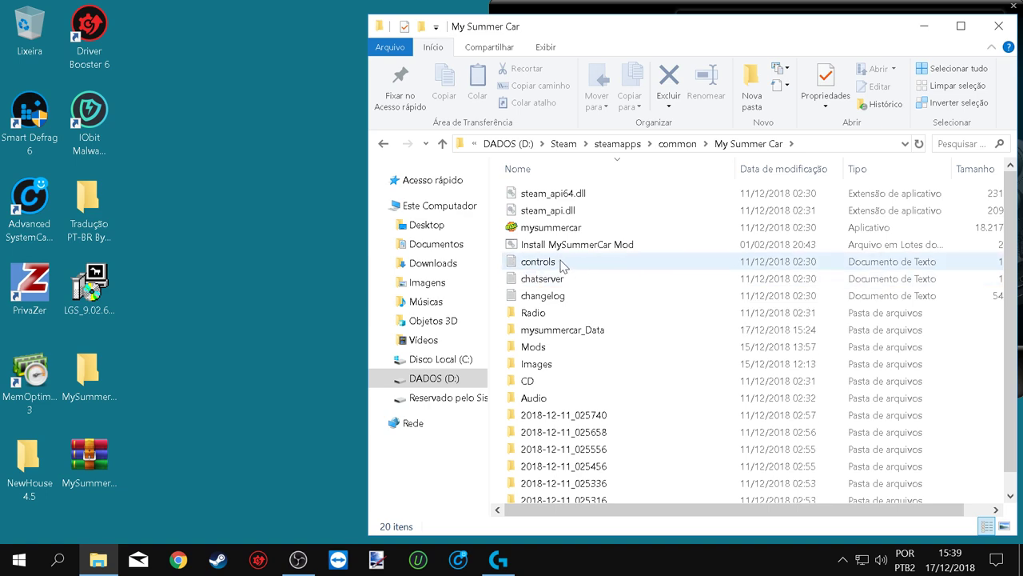
Open MySummerMultiMod7 in a second window and locate Install MySummerCar Mod and the mysummercar application in the game folder.
double_click(88, 370)
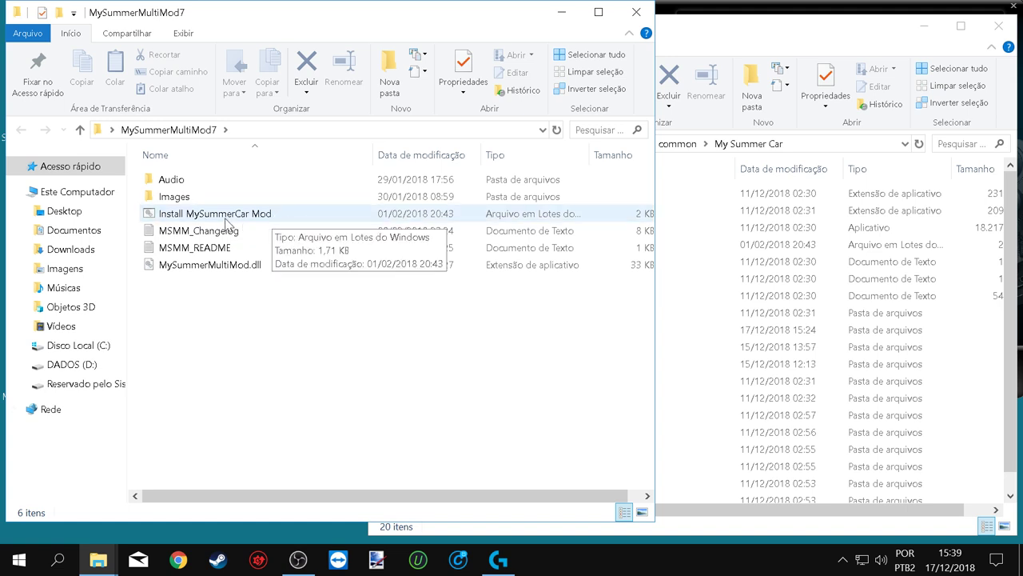
left_click(695, 329)
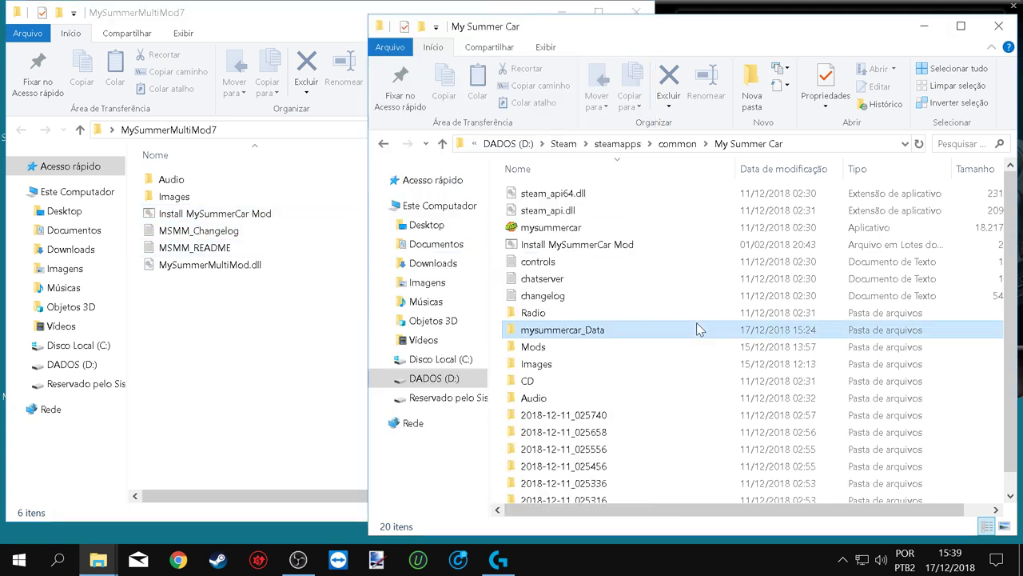
left_click(603, 249)
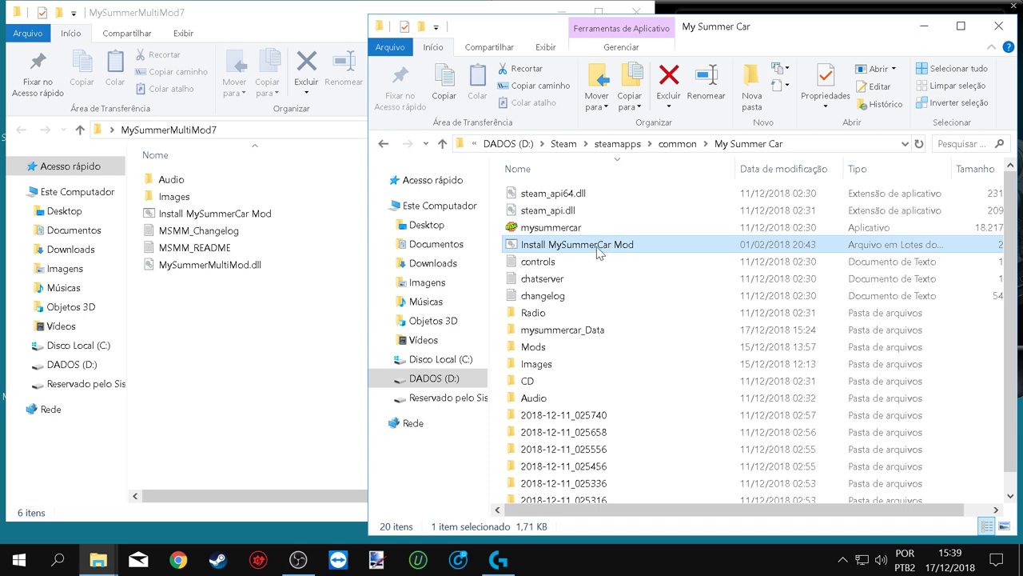
left_click(550, 231)
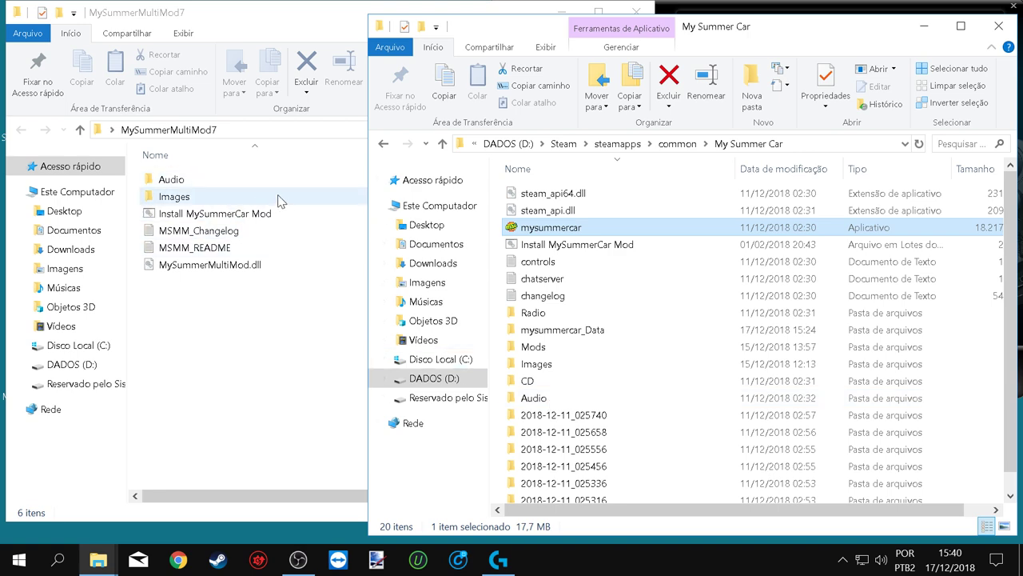
Compare the mod's Audio folder with the game folder's contents, and reopen My Summer Car from the common folder.
left_click_drag(243, 176, 348, 192)
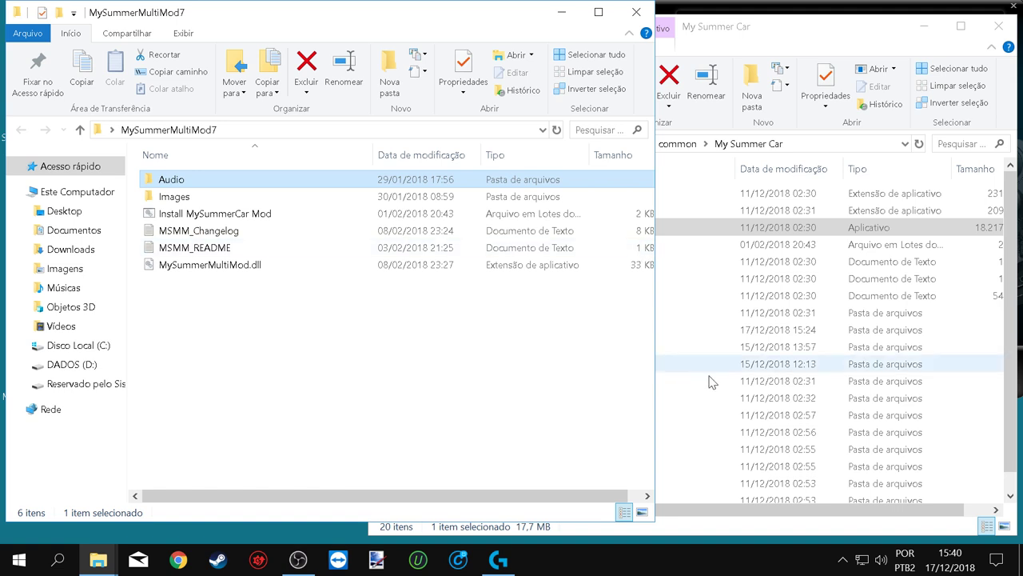
left_click(708, 347)
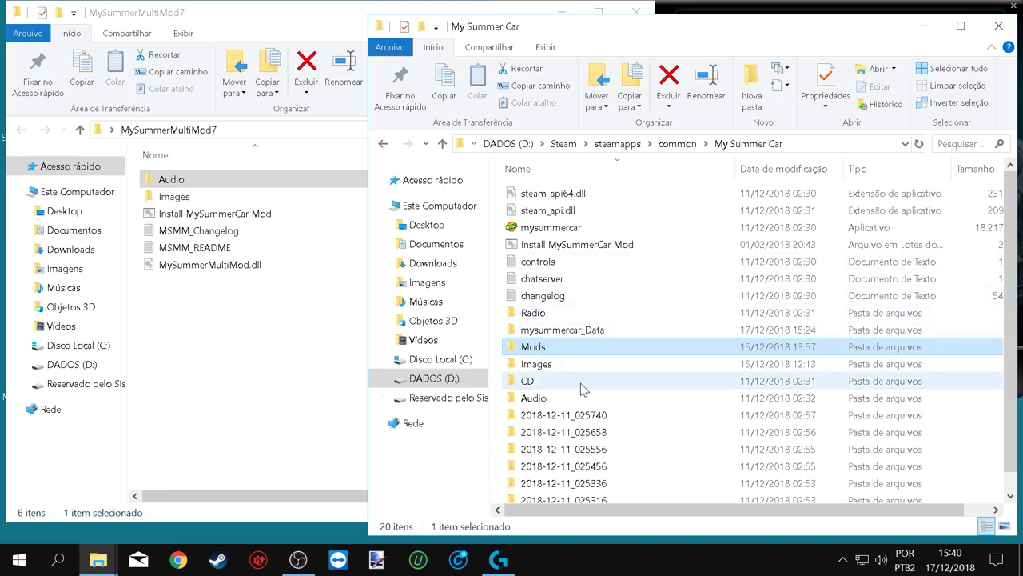
scroll(590, 312, "down", 1)
scroll(590, 309, "up", 1)
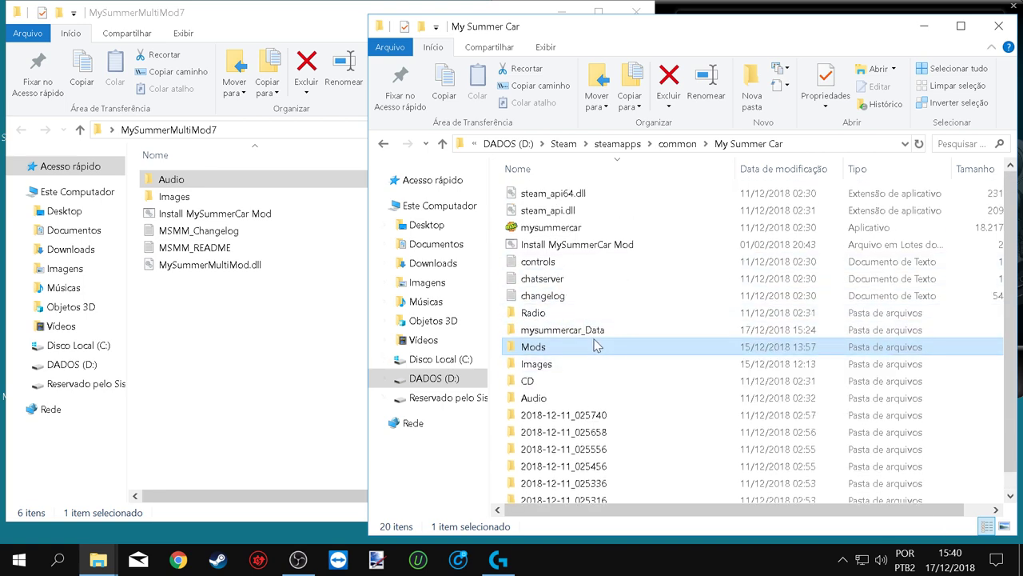
left_click(442, 144)
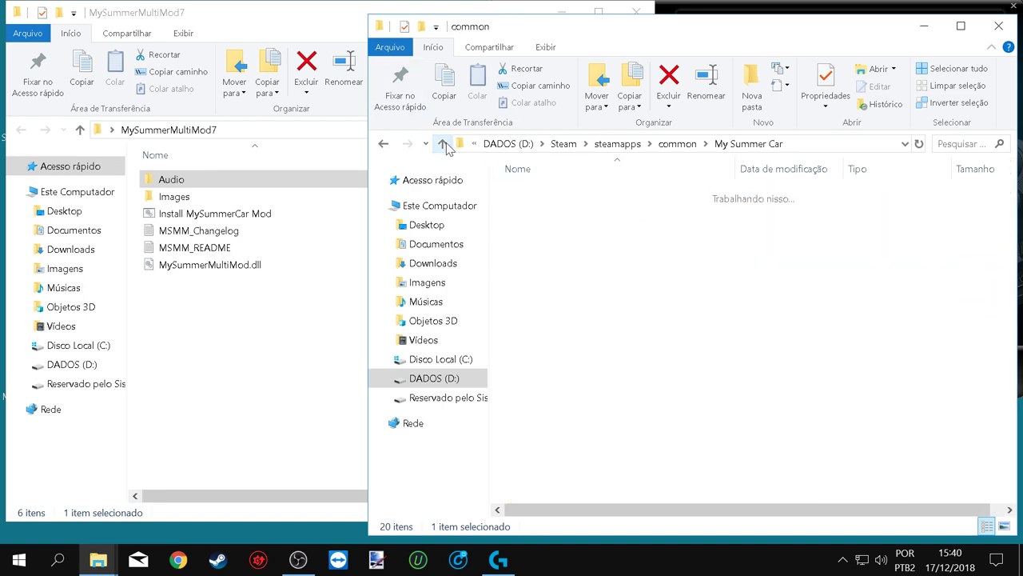
double_click(559, 229)
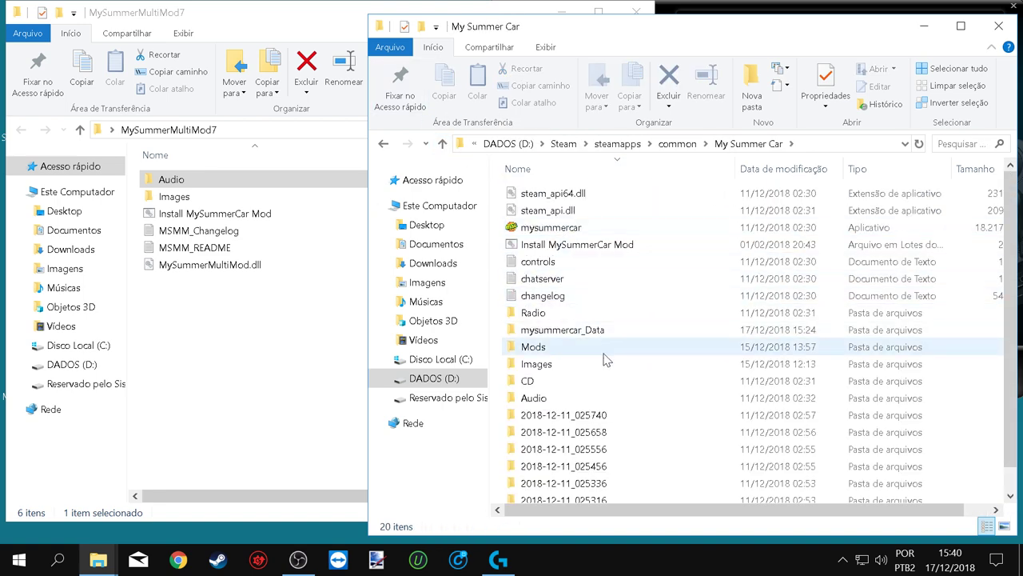
Examine the DLL files in the game's Mods folder, then close the Logitech software and both folder windows.
double_click(531, 346)
scroll(644, 326, "down", 1)
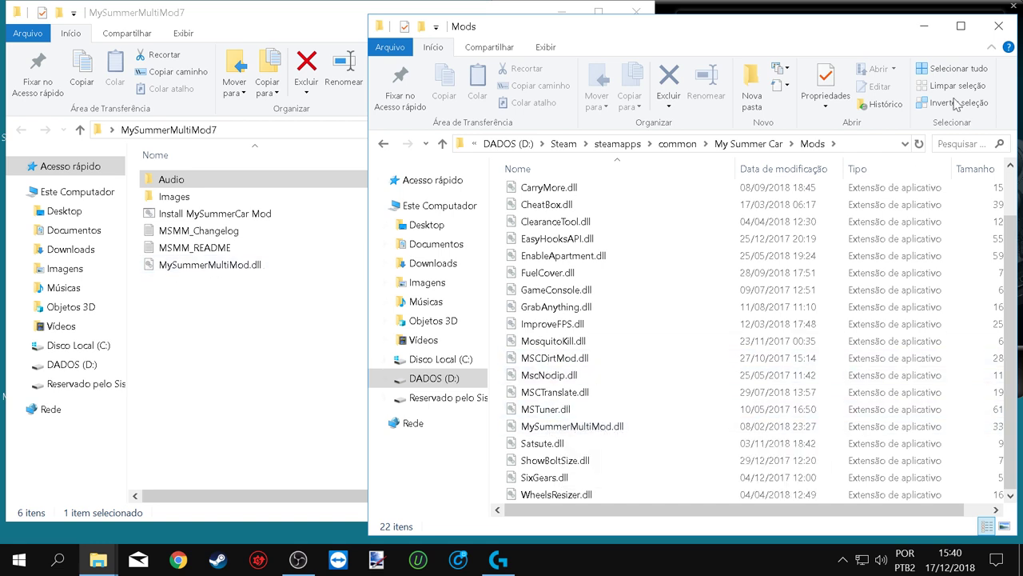
left_click(1014, 11)
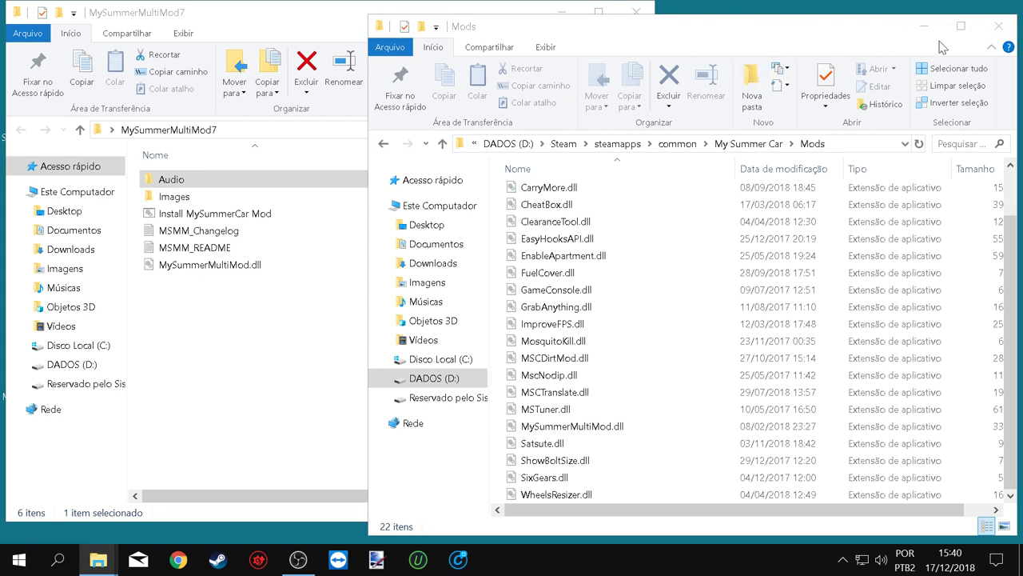
left_click(999, 26)
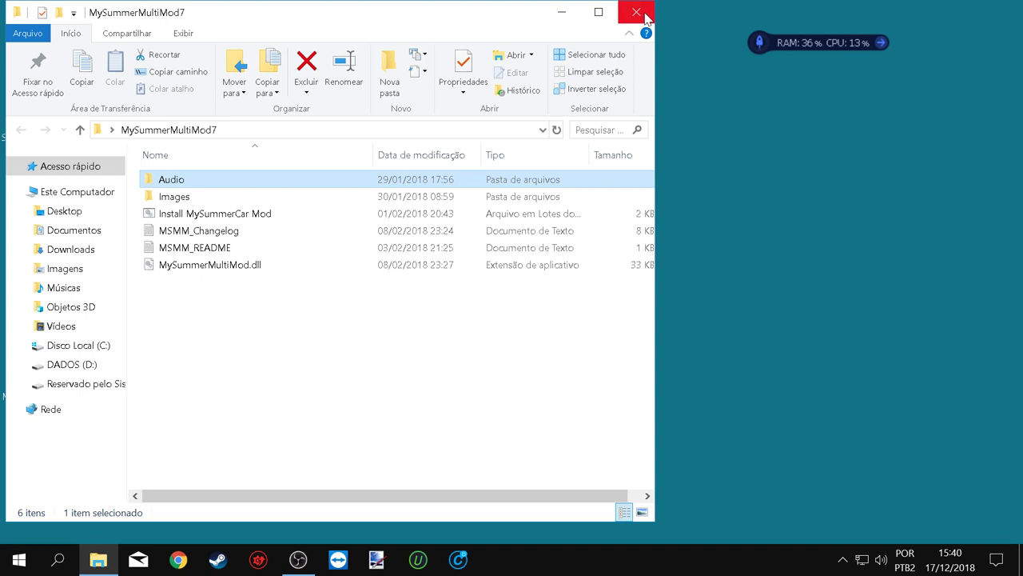
left_click(635, 12)
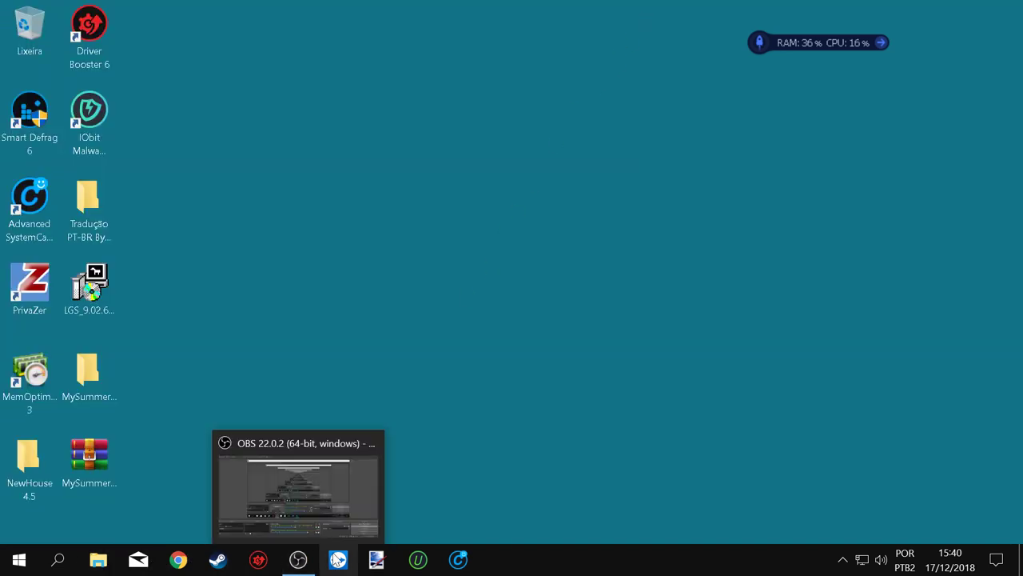
Reopen the game's installation folder at D:\Steam\steamapps\common\My Summer Car.
left_click(98, 560)
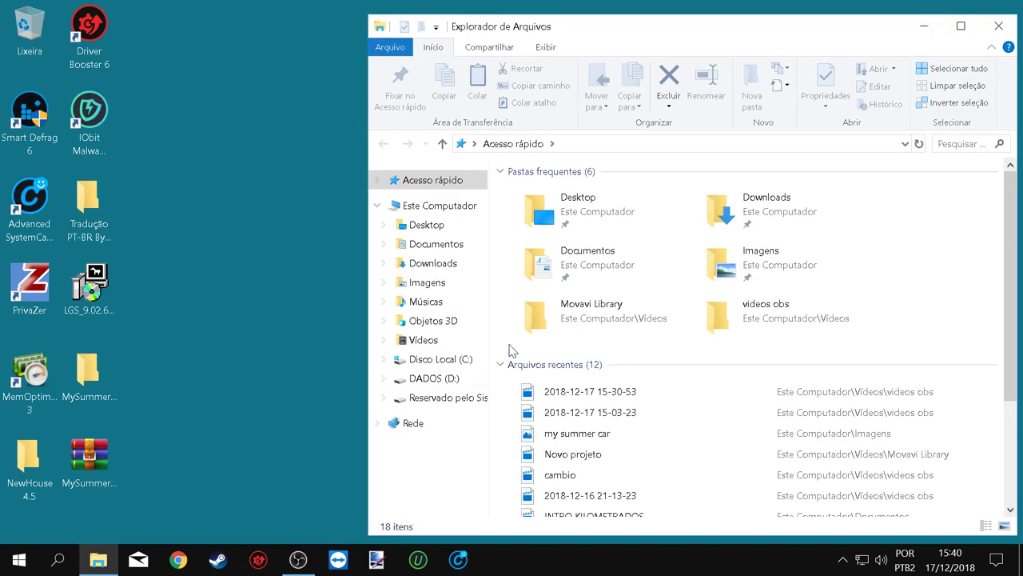
left_click(448, 379)
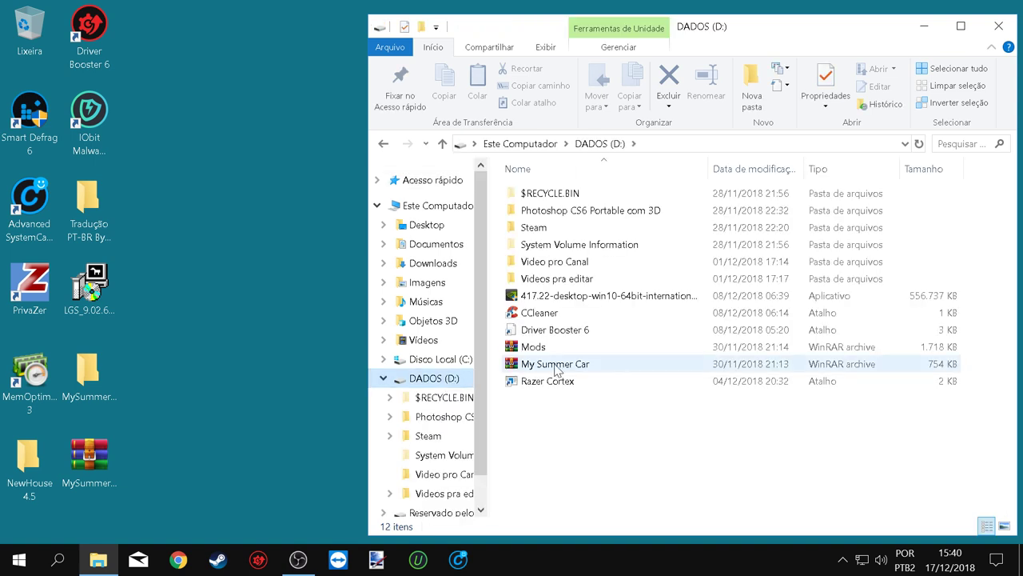
double_click(576, 231)
double_click(566, 199)
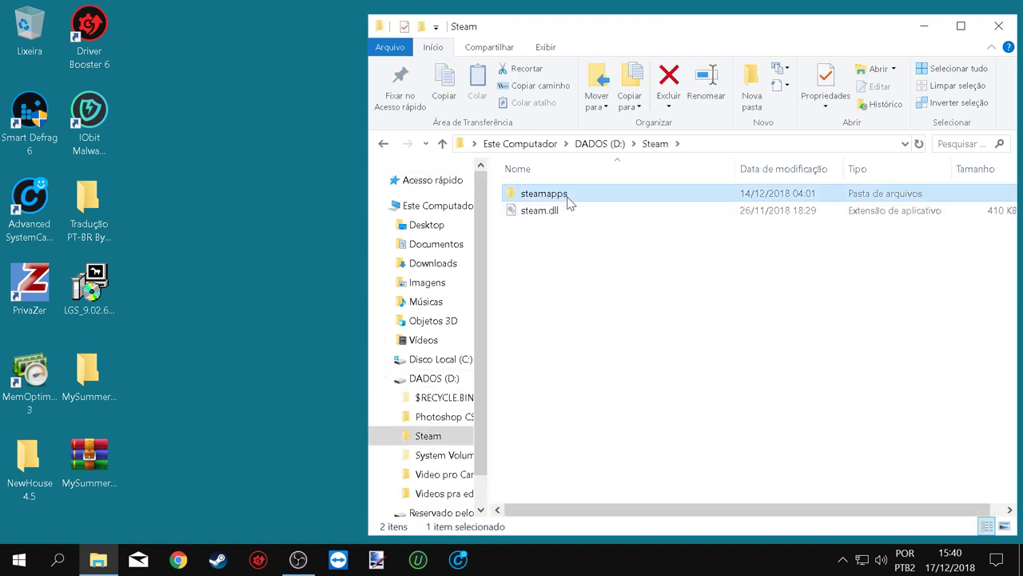
double_click(582, 197)
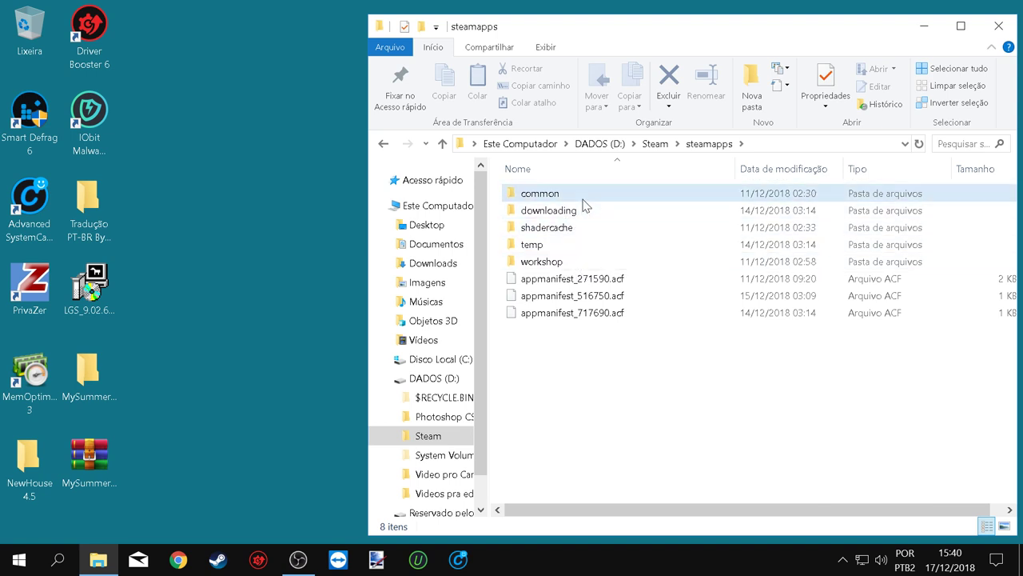
double_click(588, 230)
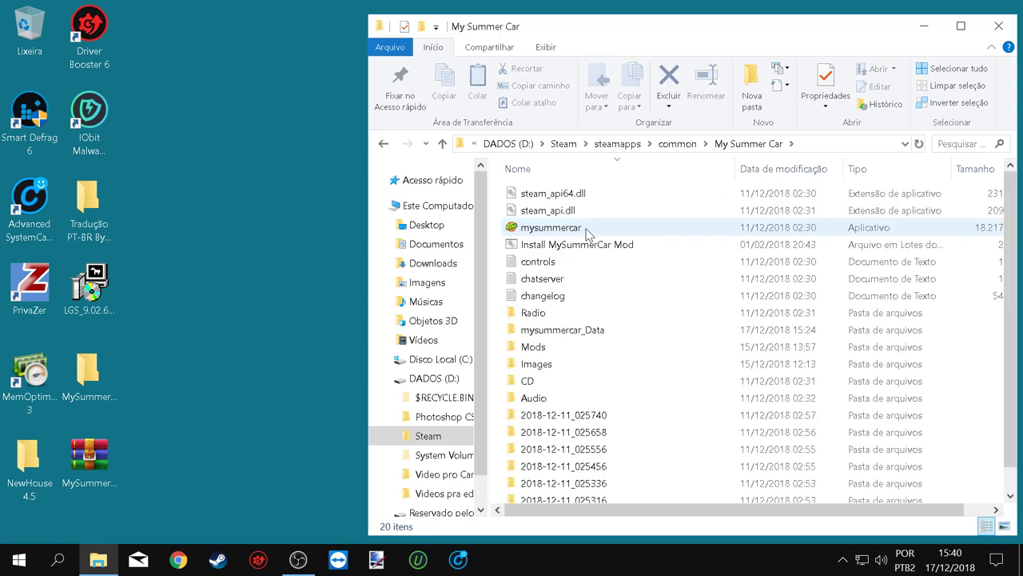
Launch the mysummercar application with its current graphics settings, accept the Early Access notice and continue the saved game.
double_click(586, 229)
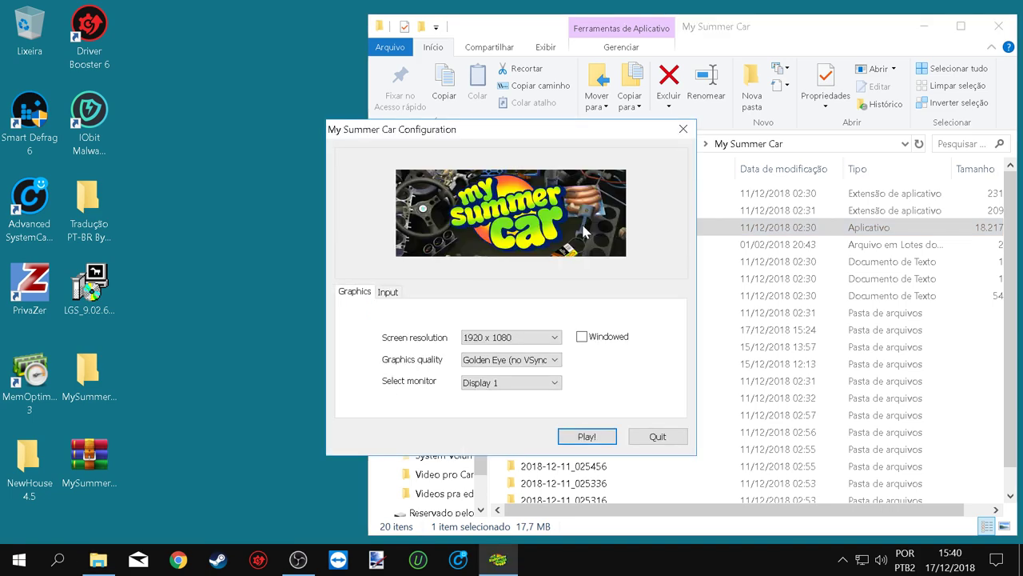
left_click(586, 441)
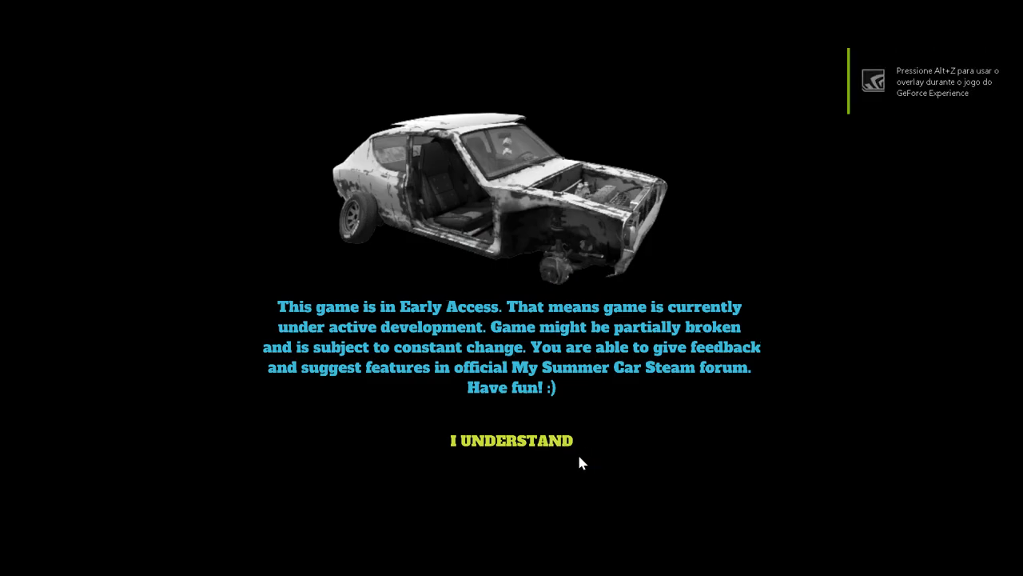
left_click(566, 464)
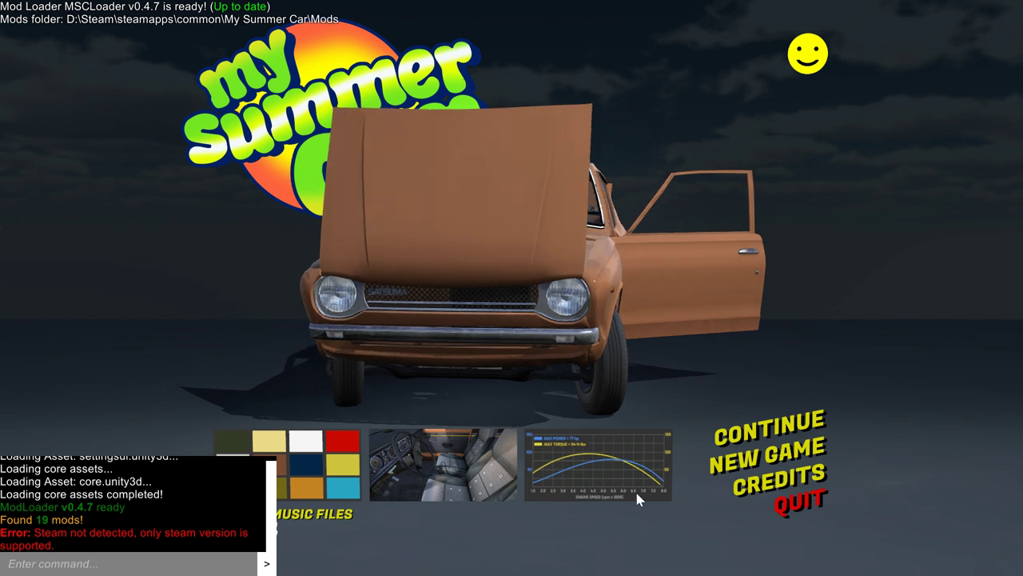
left_click(743, 442)
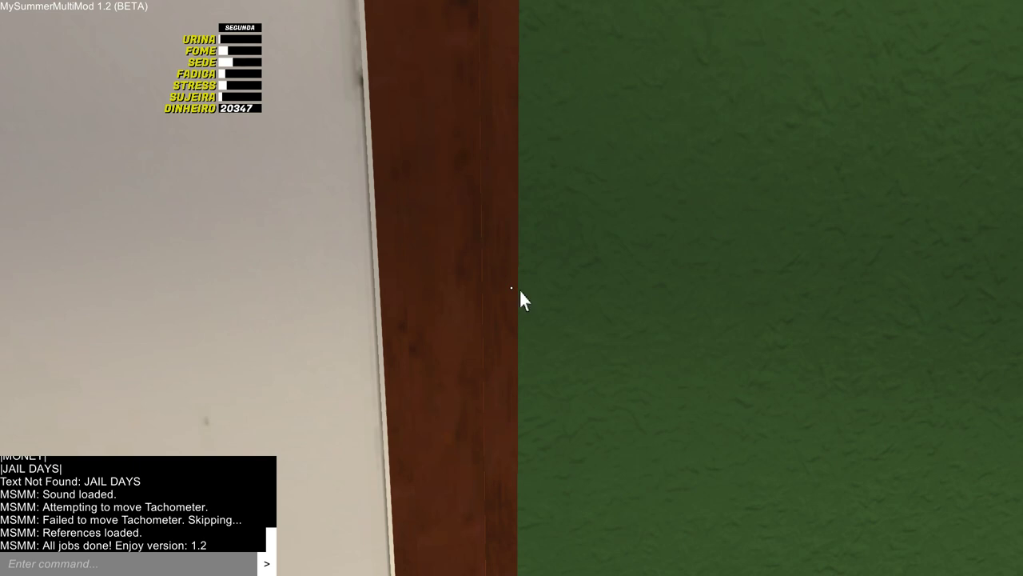
Leave the running game through its settings menu and close the My Summer Car folder window.
key("Escape")
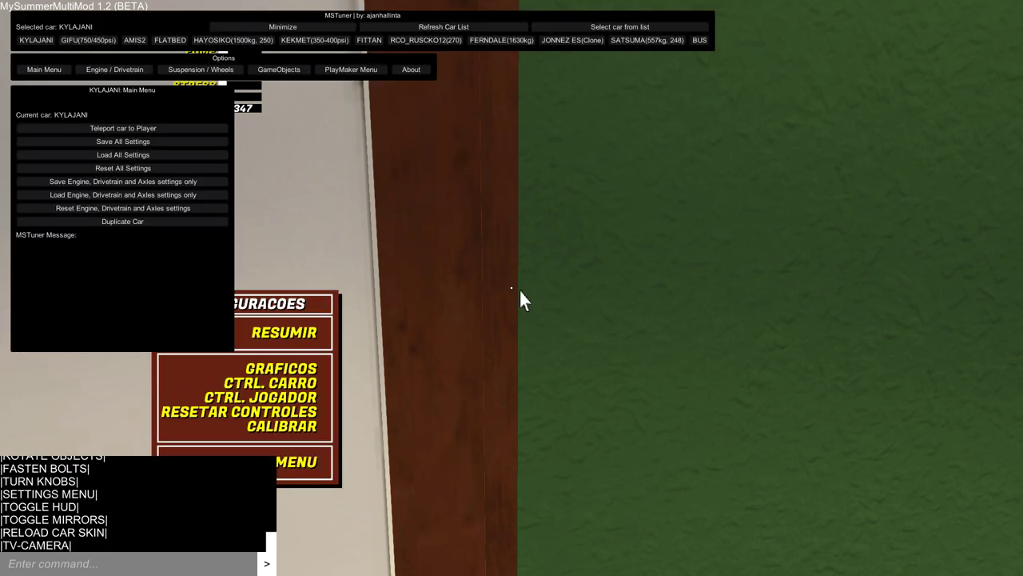
left_click(315, 462)
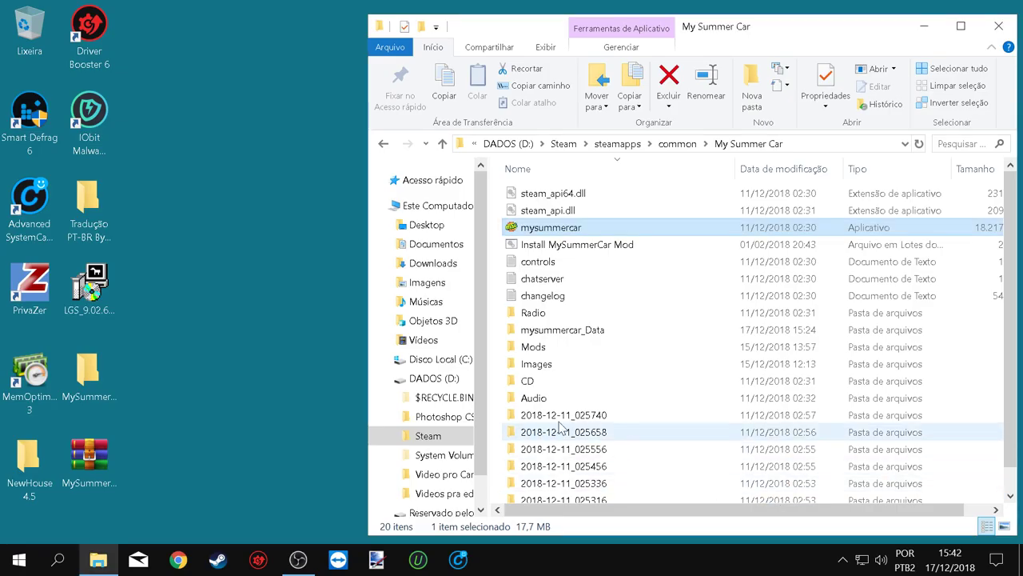
left_click(998, 25)
Switch to Chrome, maximize its window, check the signed-in Google account and open YouTube.
left_click(178, 560)
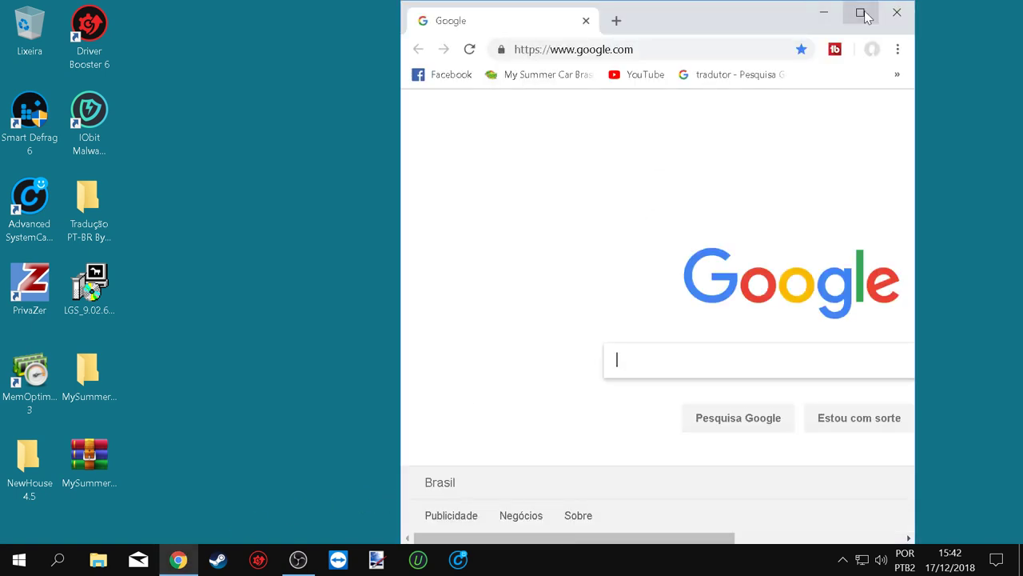
left_click(861, 12)
left_click(989, 120)
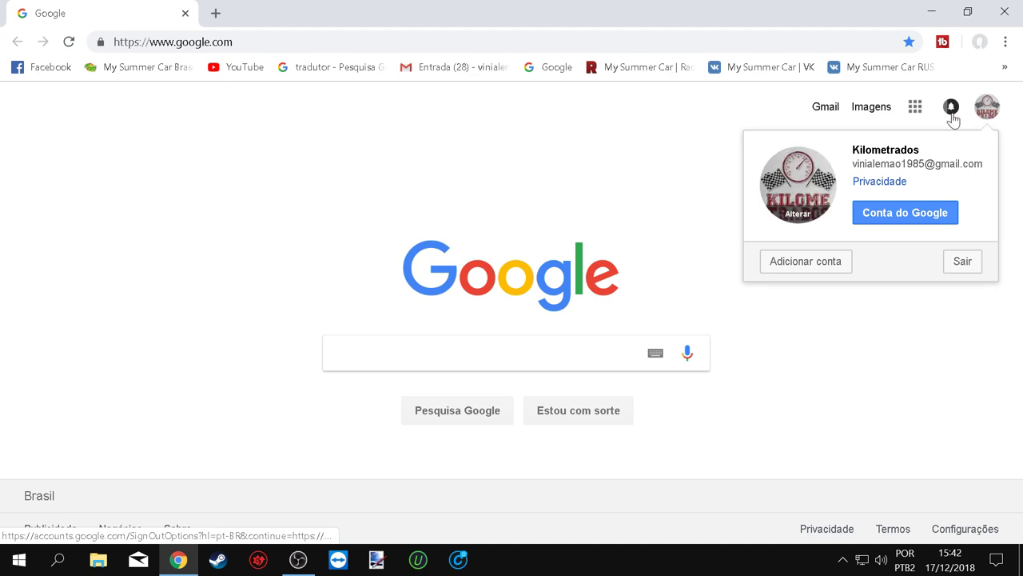
left_click(249, 75)
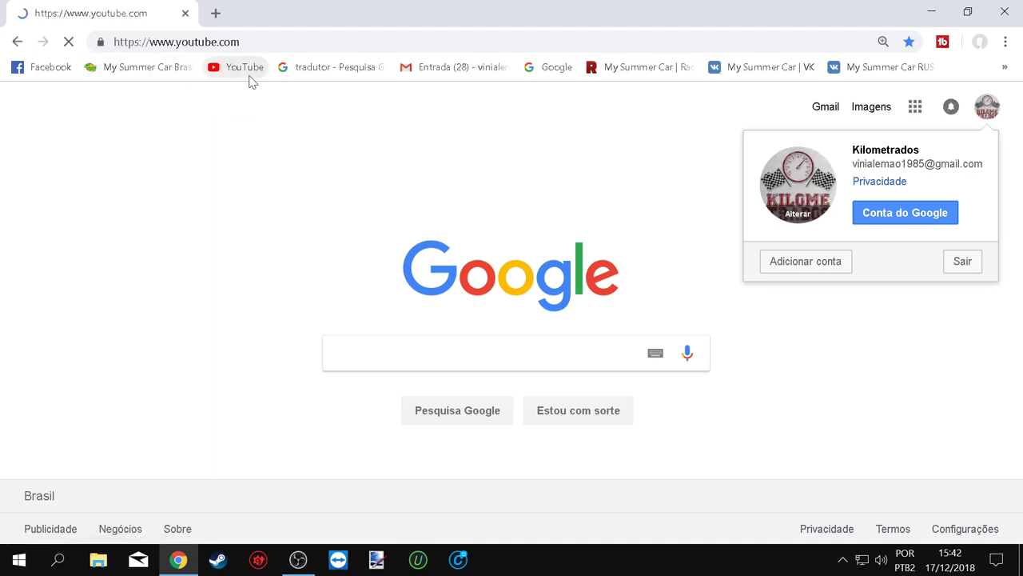